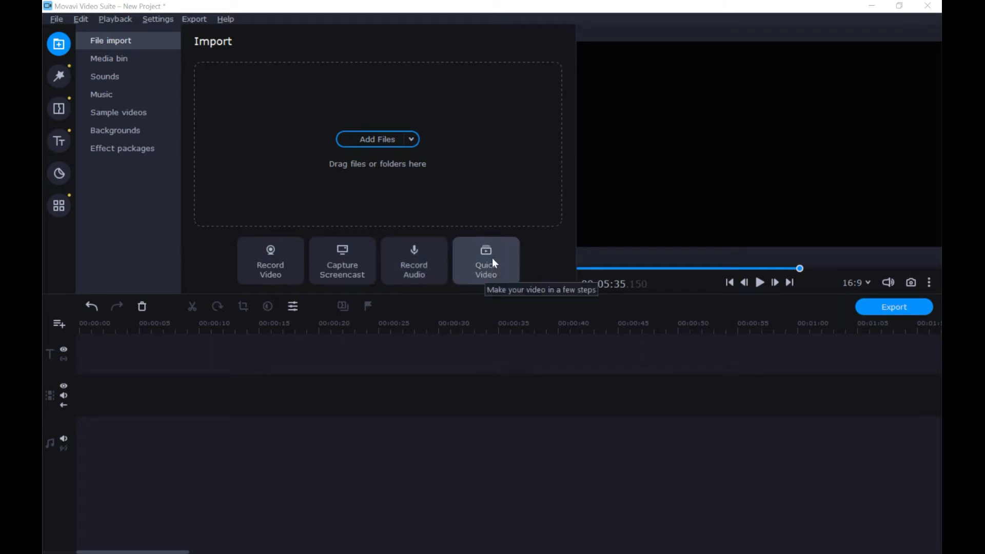
Step: Look through the imported recordings in the media bin
click(114, 66)
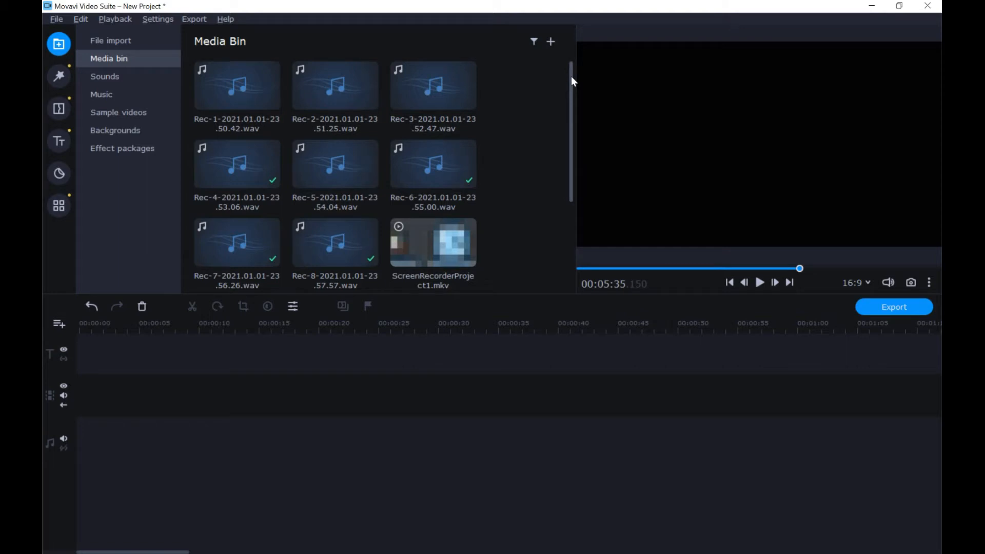
drag(570, 76, 547, 191)
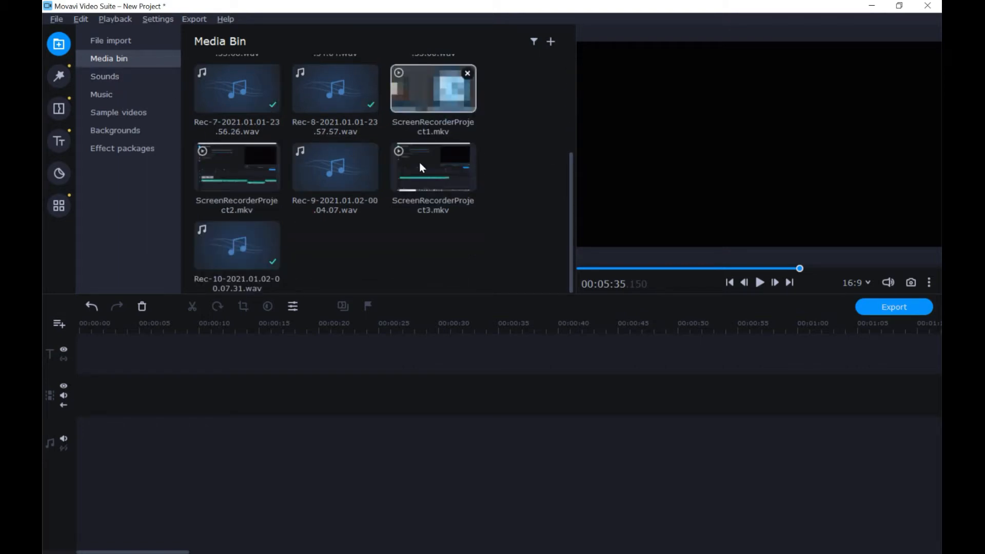
Step: Download the Applause and Yes sound effects from the built-in sound library and preview them
click(125, 80)
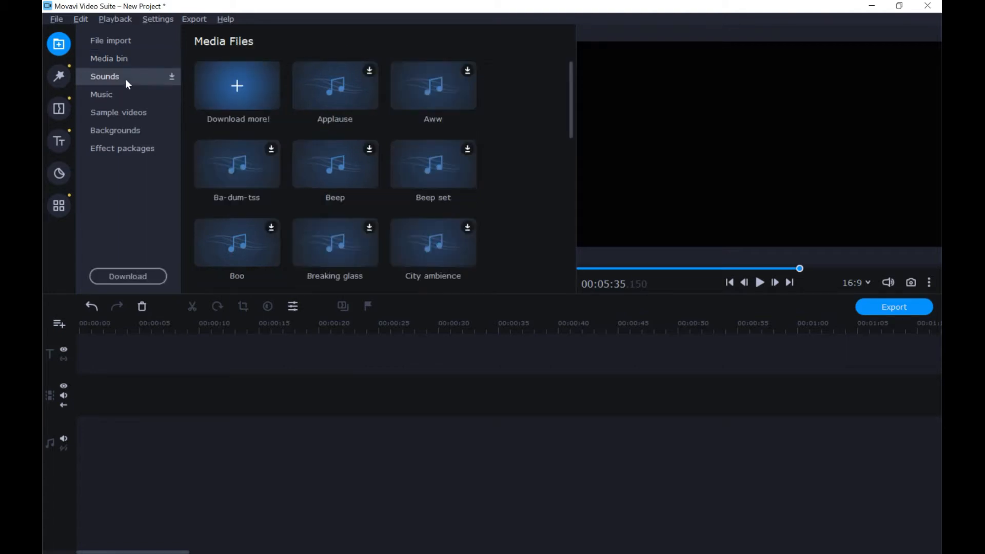
click(346, 93)
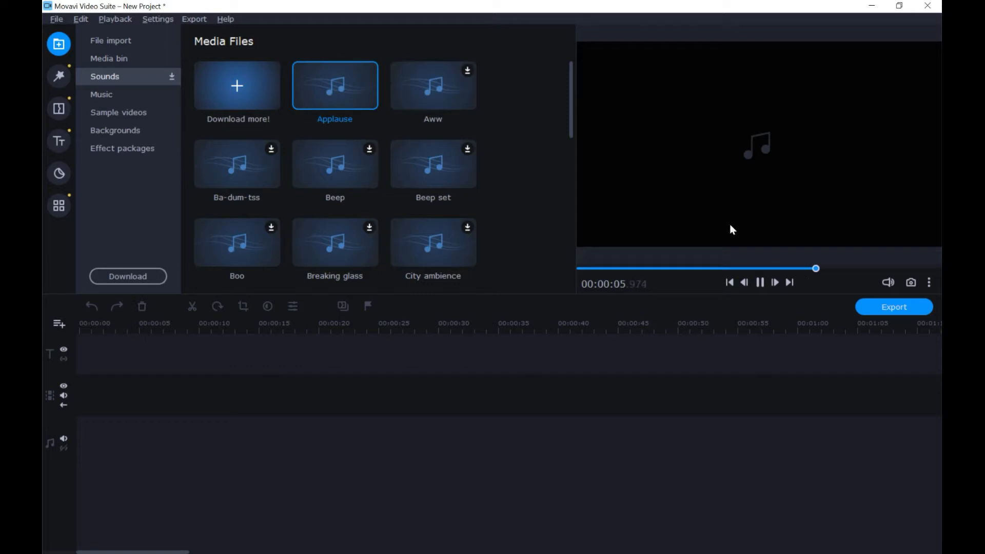
click(760, 283)
click(759, 283)
drag(570, 75, 552, 230)
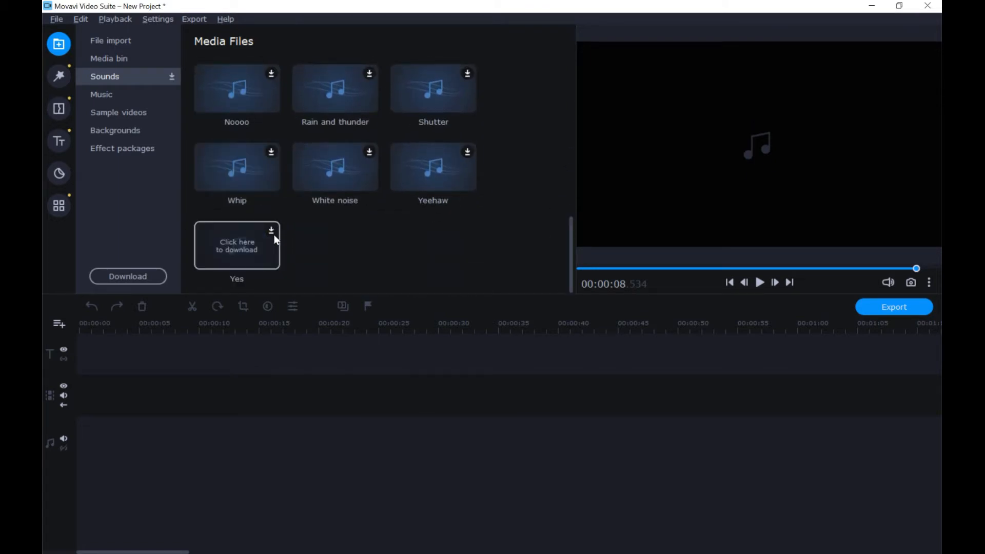
click(234, 248)
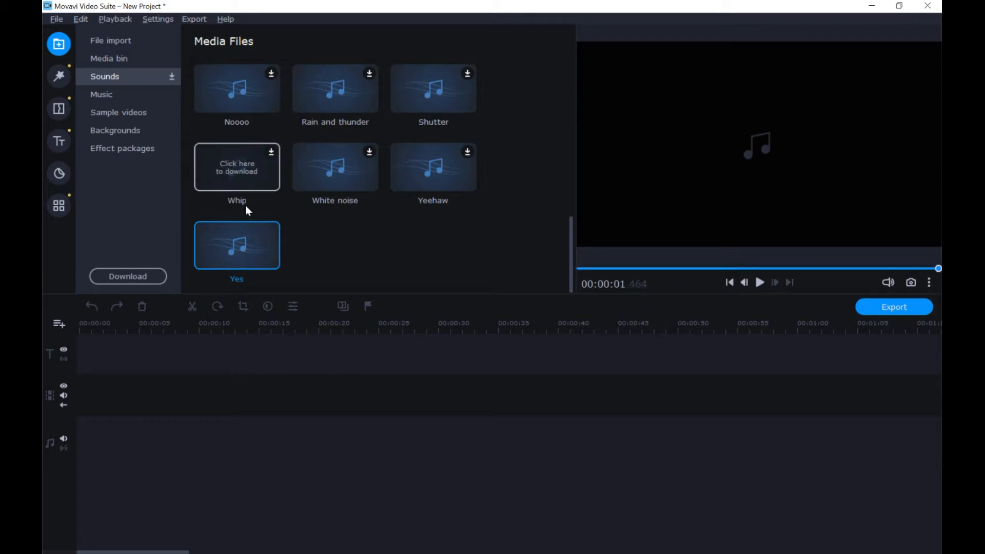
Step: Download the Space track from the built-in music library and preview different parts of it
click(112, 97)
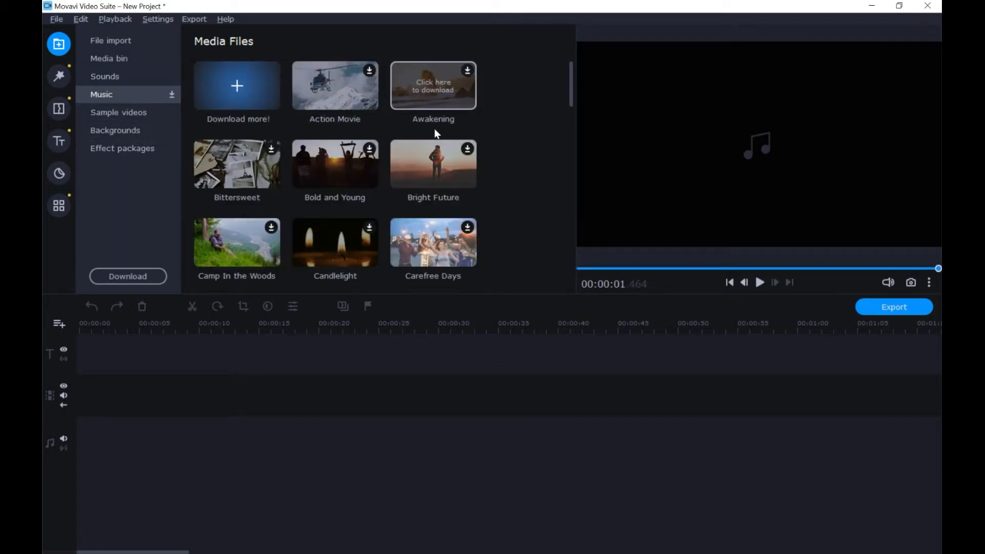
drag(568, 69, 550, 272)
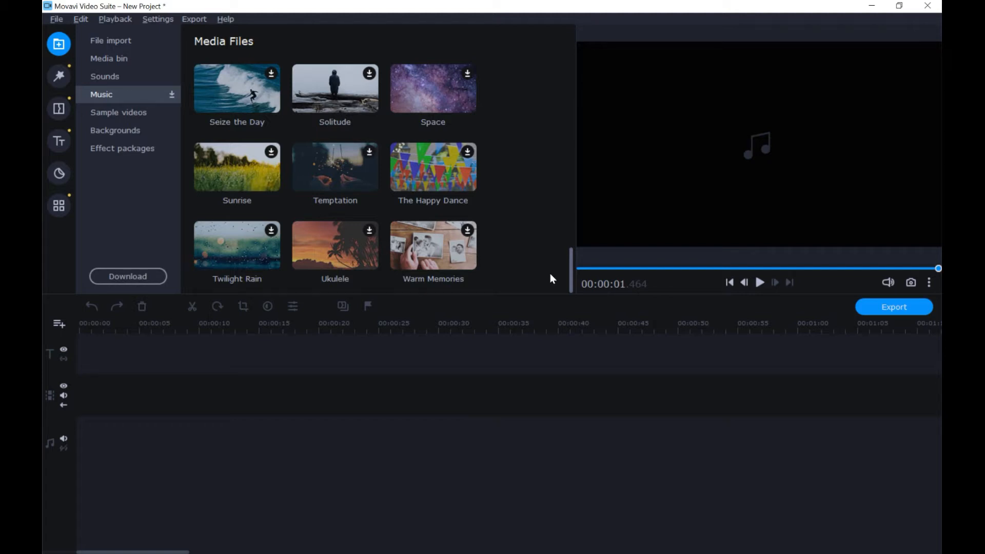
scroll(550, 277, up, 2)
click(420, 205)
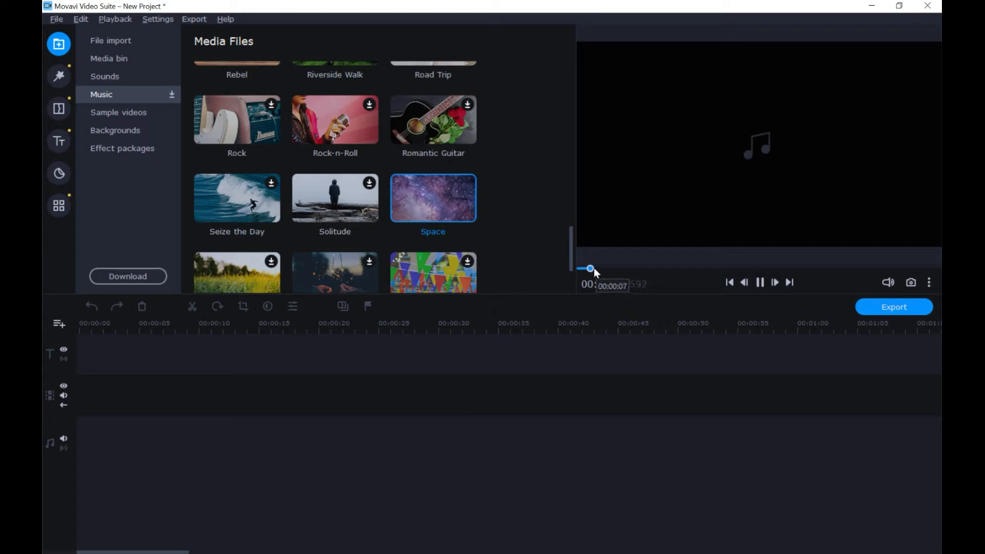
drag(593, 268, 647, 269)
click(762, 285)
Step: Place the Space music on the audio track at the start of the timeline and play its opening seconds
drag(453, 198, 83, 432)
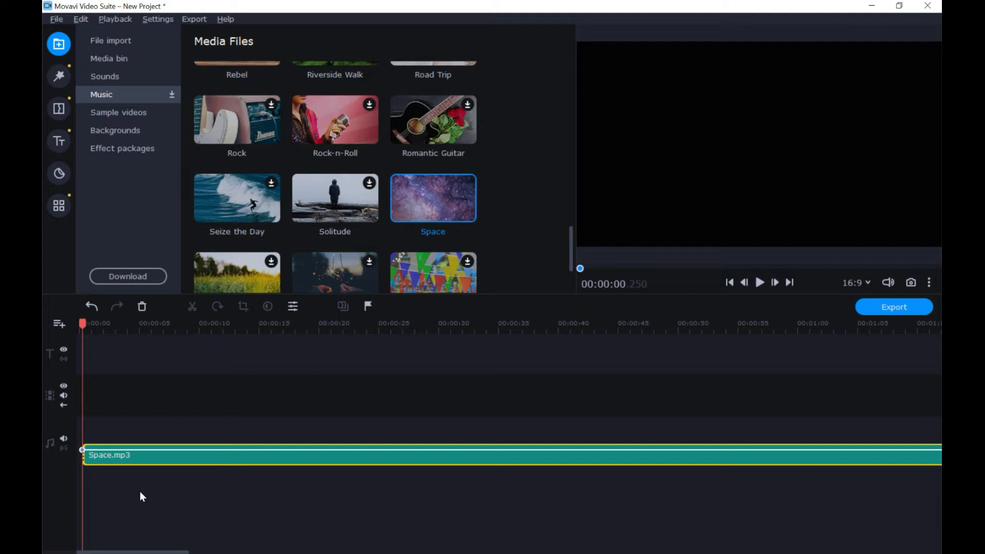
key(space)
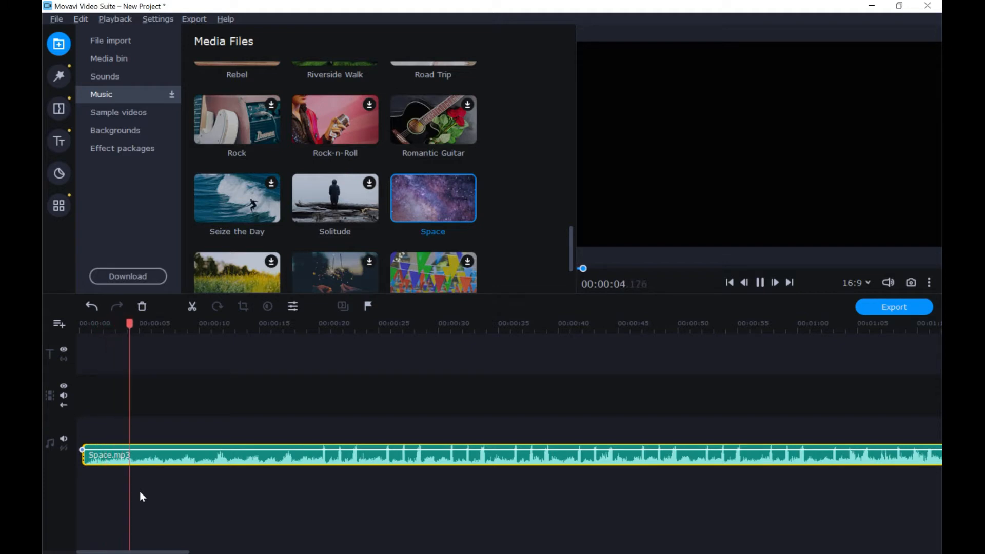
key(space)
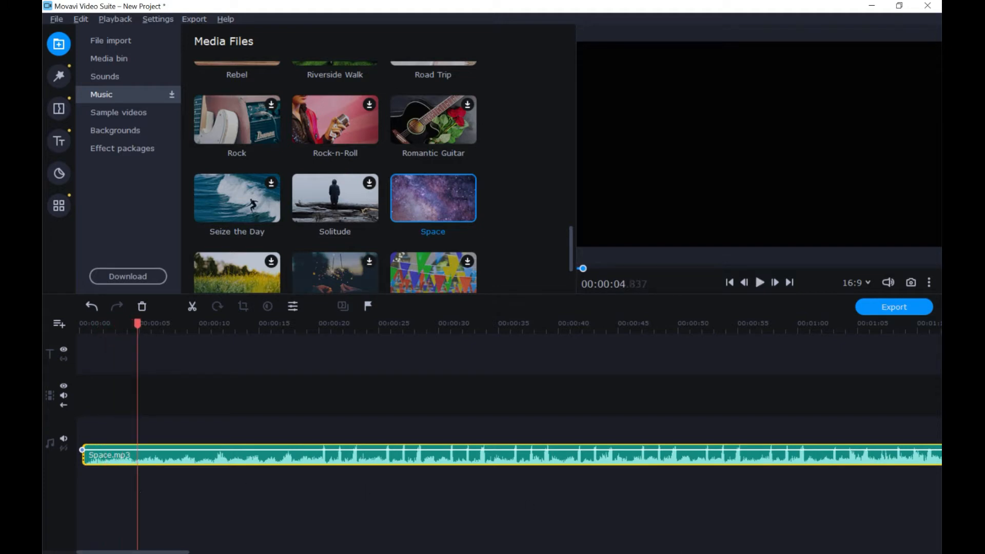
Step: Add MVI_2735.MP4 from the media bin to the start of the video track
click(110, 41)
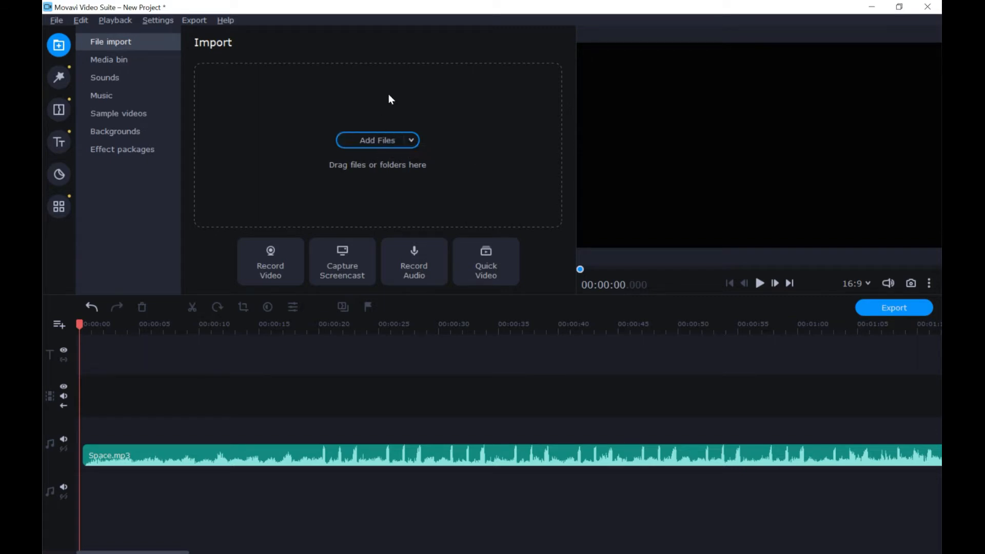
click(128, 63)
drag(236, 246, 72, 394)
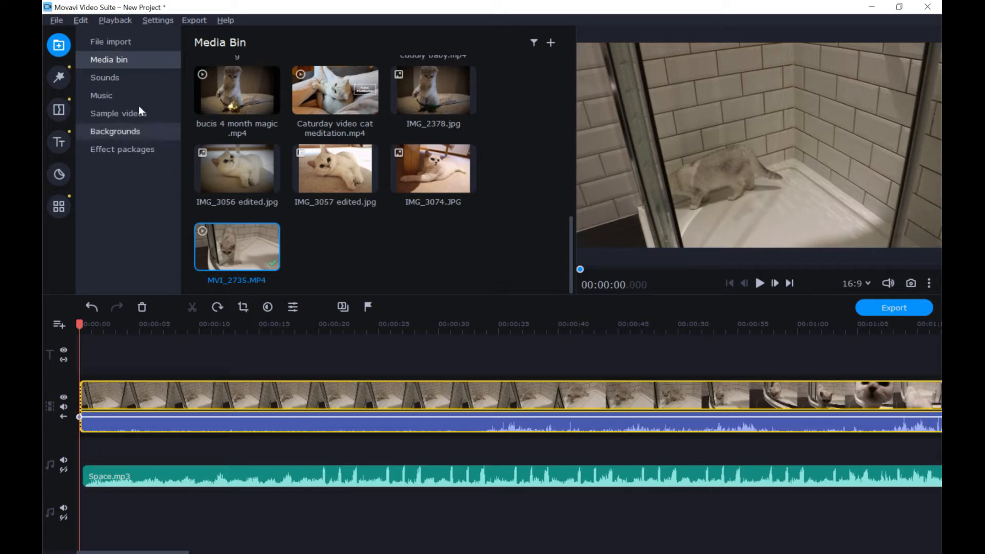
Step: Open the music library and play the video with its music up to about 18 seconds
click(120, 93)
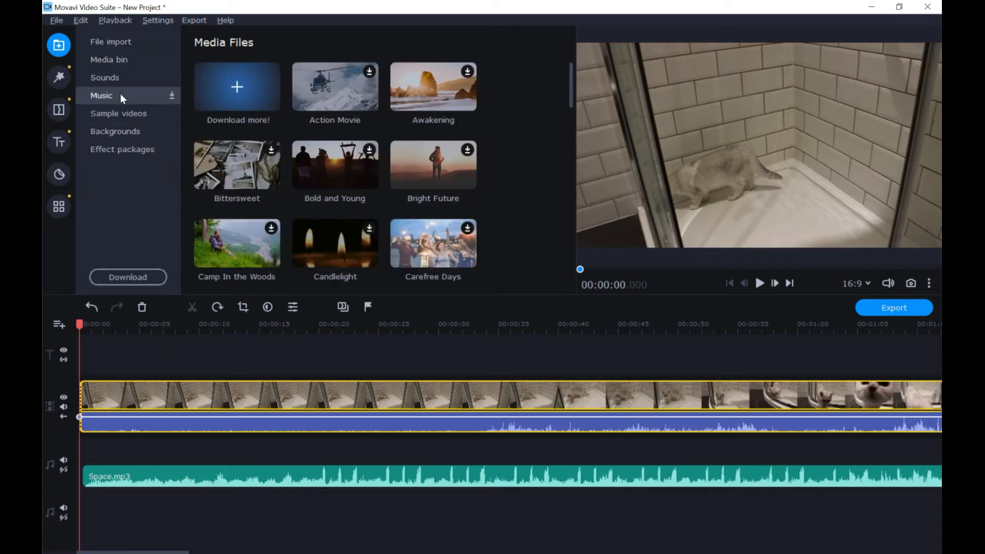
click(759, 283)
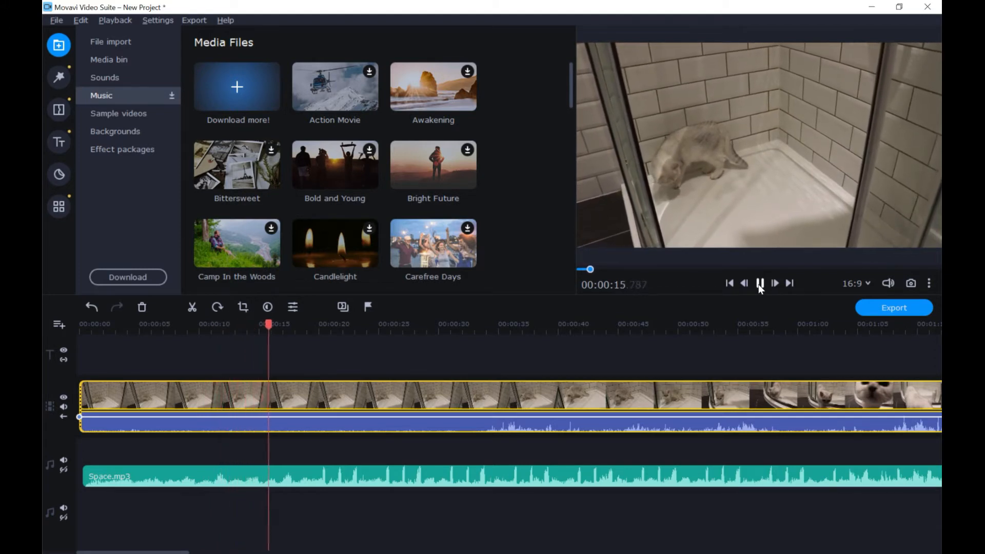
click(759, 284)
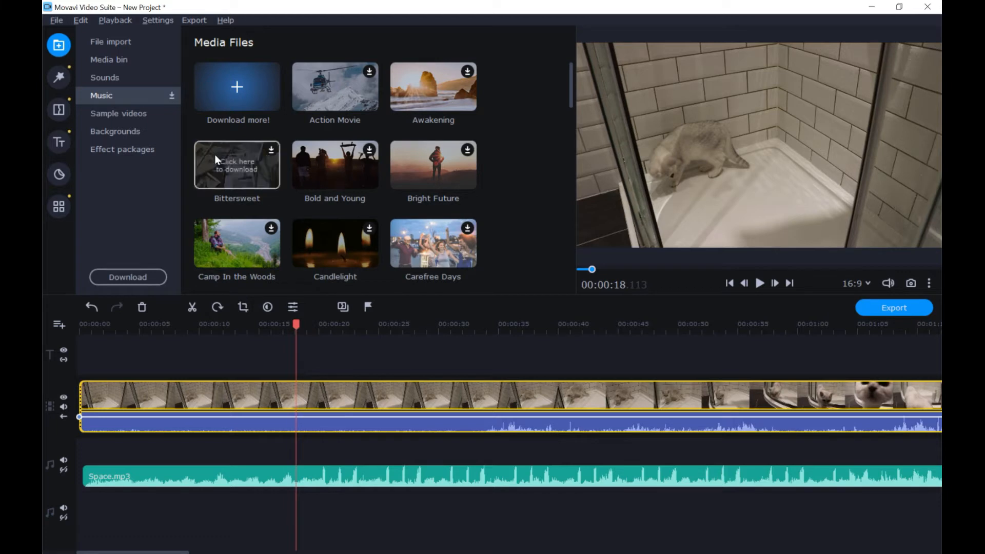
Step: Split the MVI_2735.MP4 clip at about 28 seconds on the timeline
click(109, 50)
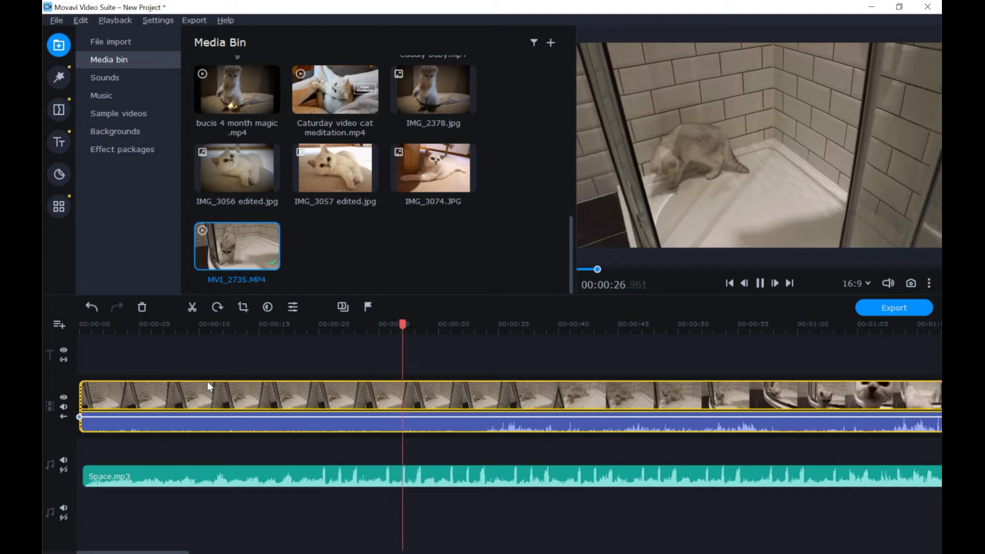
key(space)
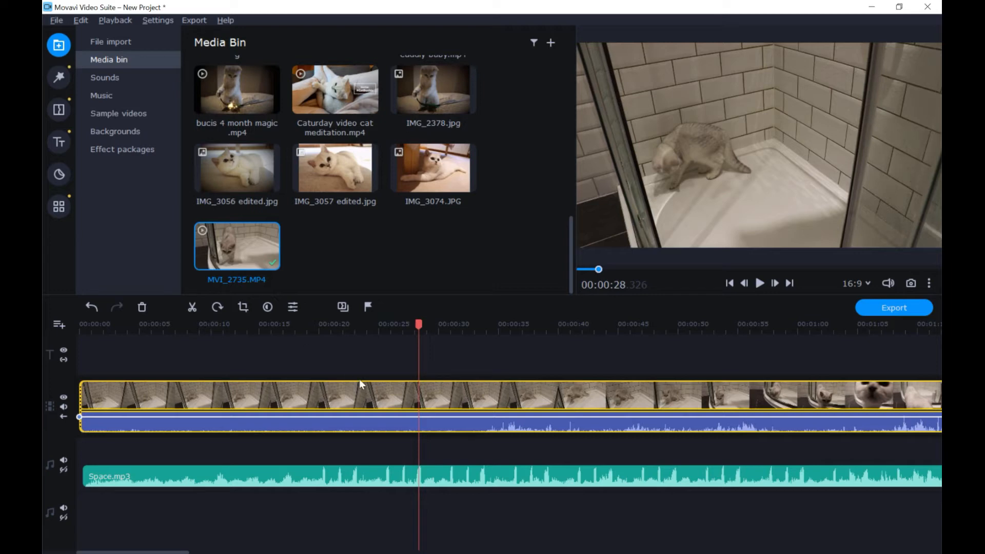
click(193, 307)
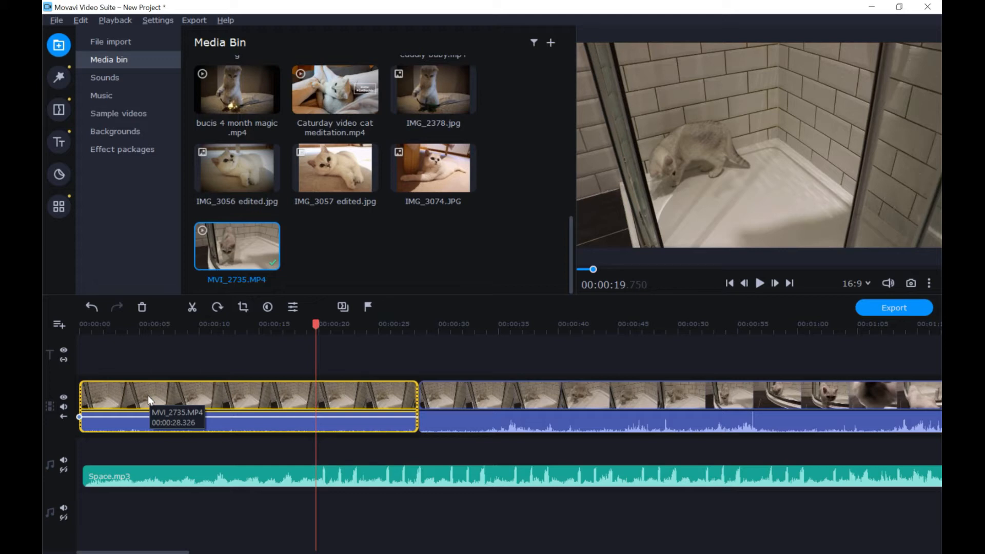
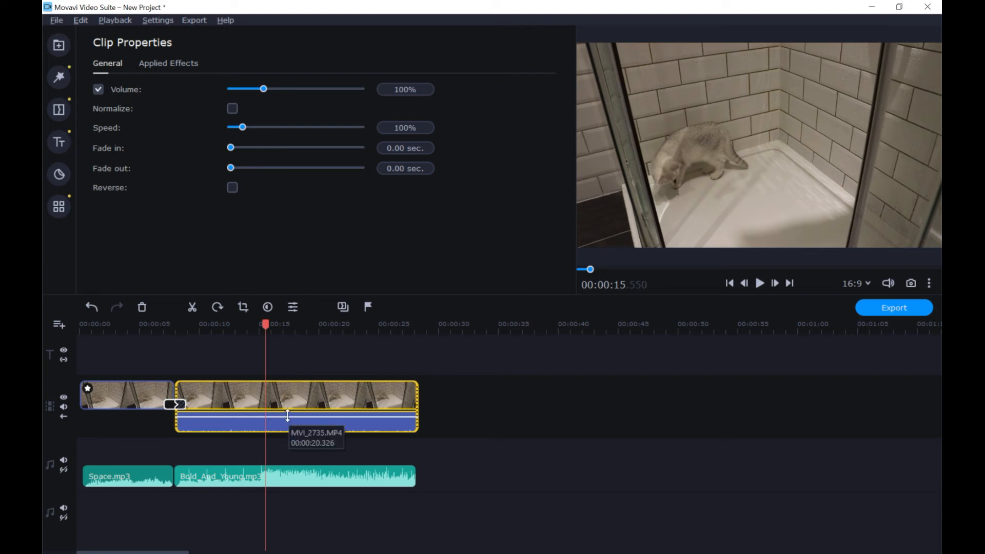
Step: Set the second video clip's speed to 146% and play back the result
drag(244, 127, 250, 127)
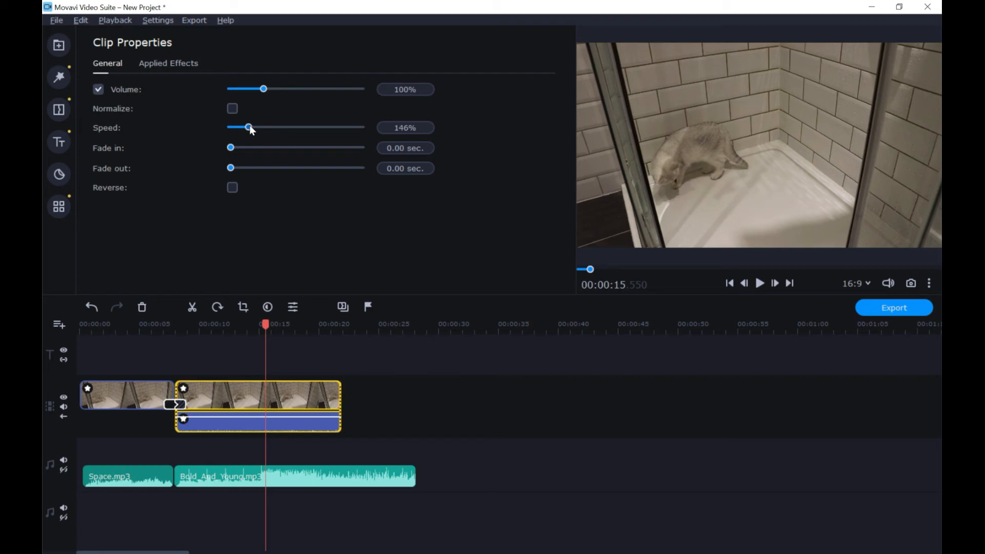
click(112, 390)
key(space)
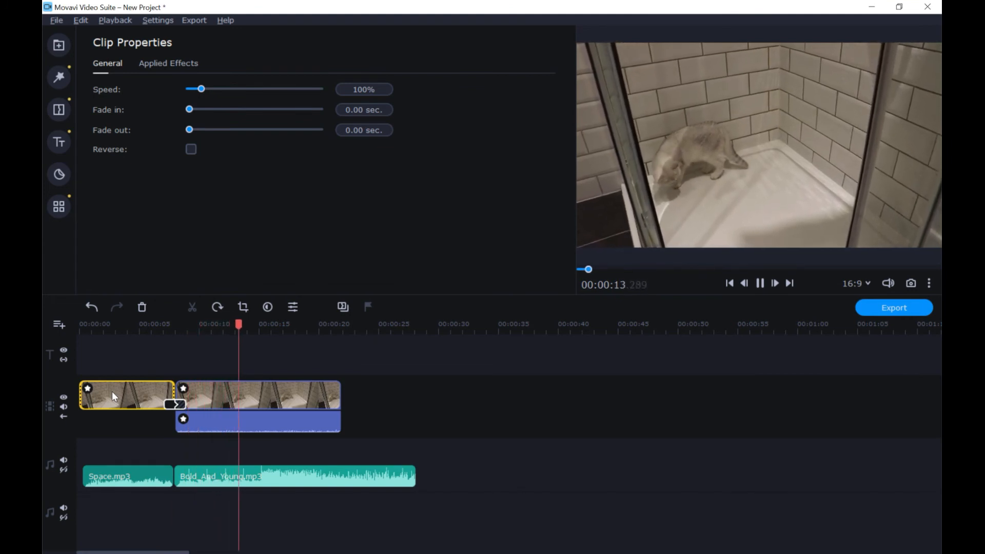
Step: Split the Bold_And_Young.mp3 music clip at the point where the second video clip ends
click(341, 476)
drag(342, 323, 339, 323)
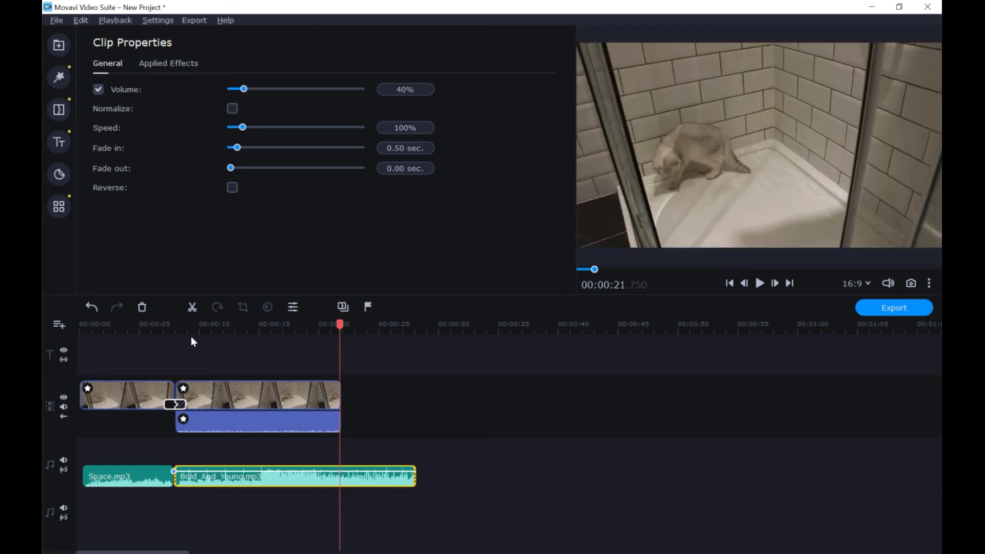
click(192, 308)
Step: Delete the leftover Bold_And_Young.mp3 piece past the end of the video, and undo the deletion
click(363, 480)
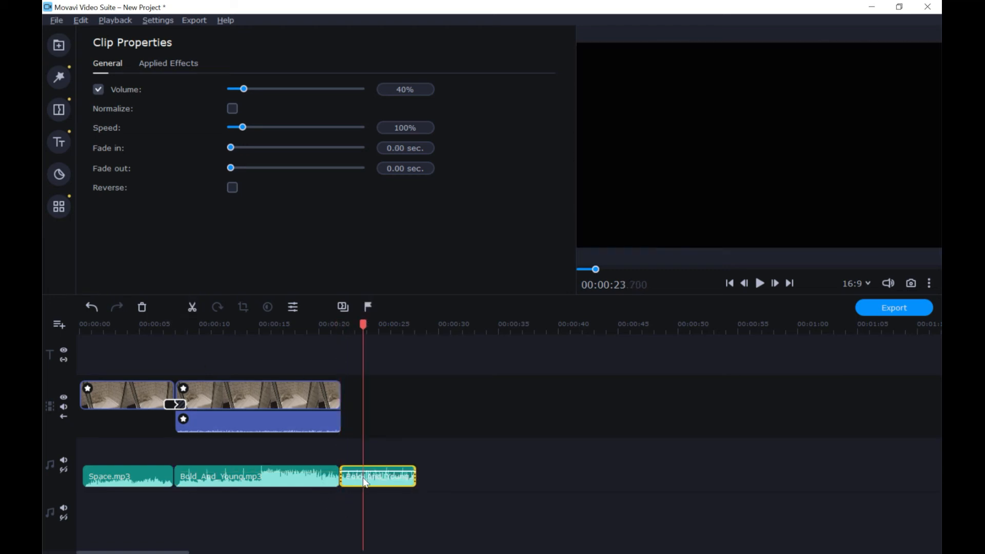
key(Delete)
click(240, 476)
key(ctrl+z)
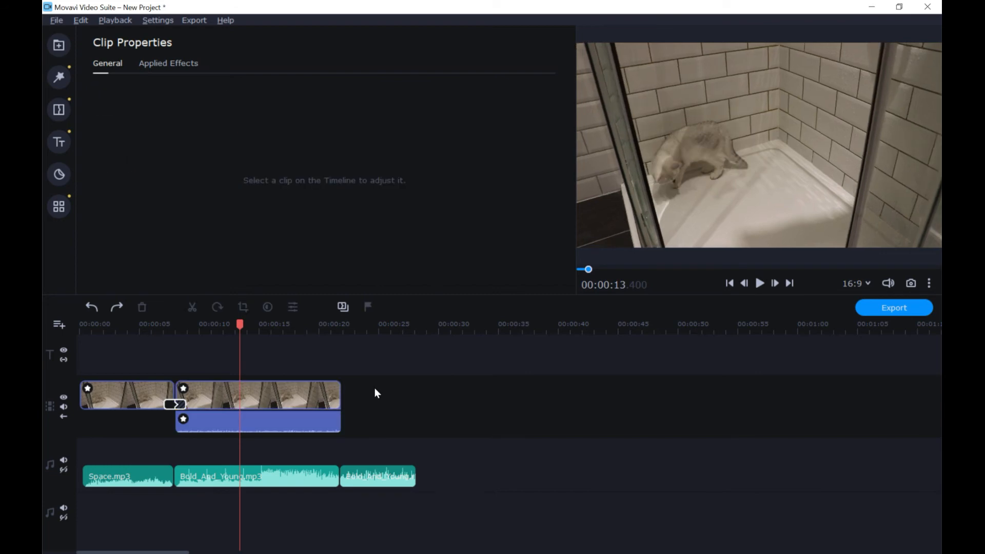
click(116, 392)
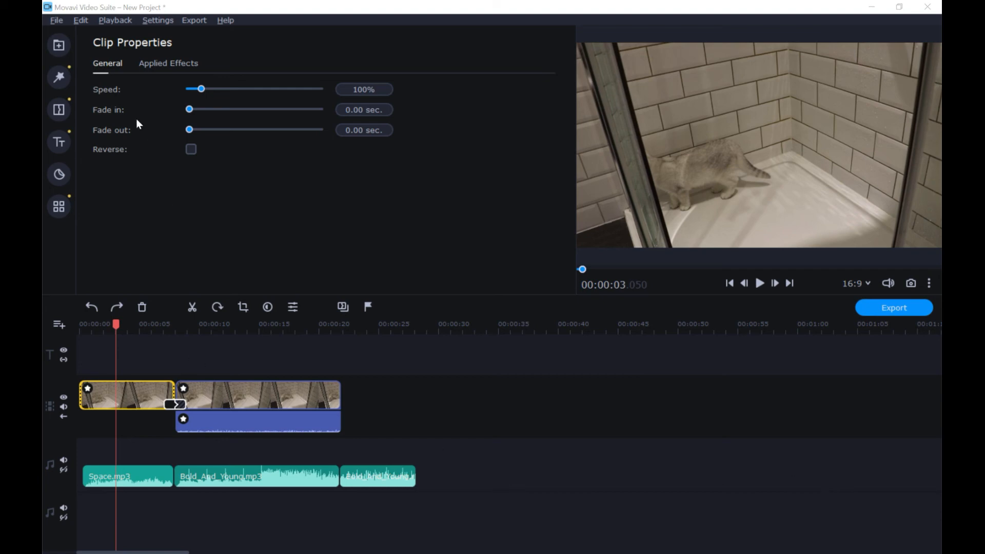
click(59, 110)
click(64, 146)
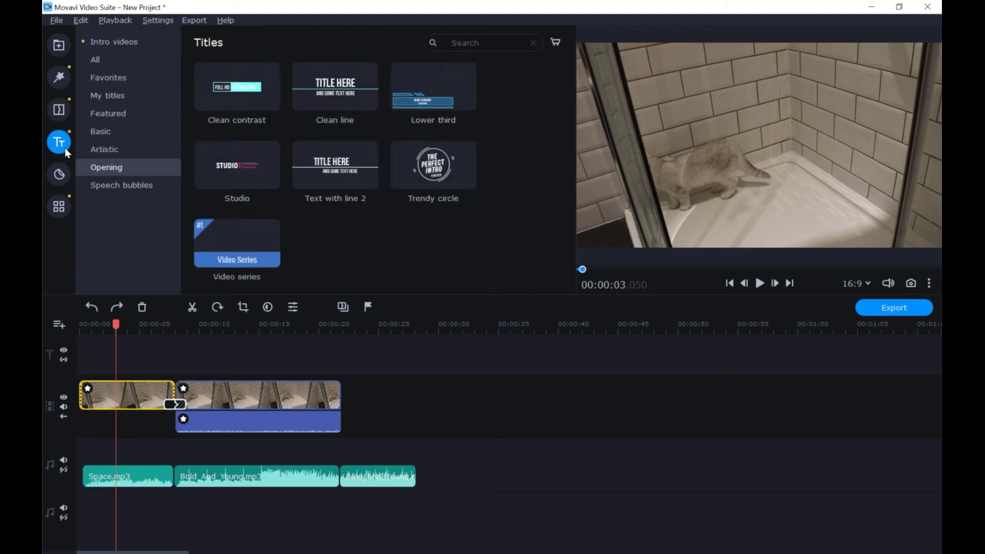
click(54, 77)
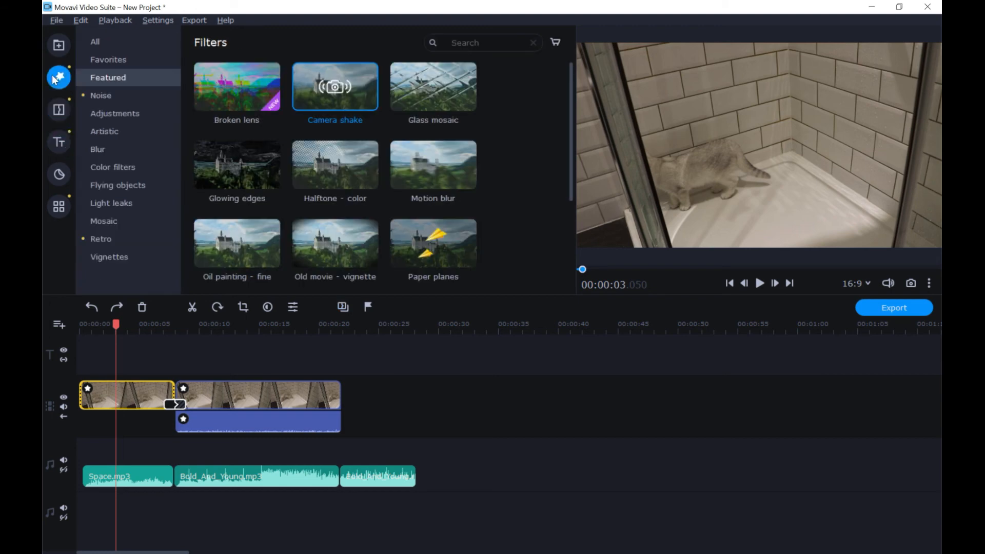
Step: Append the Volcano sample video to the end of the video track and trim it to the end of the music
click(57, 48)
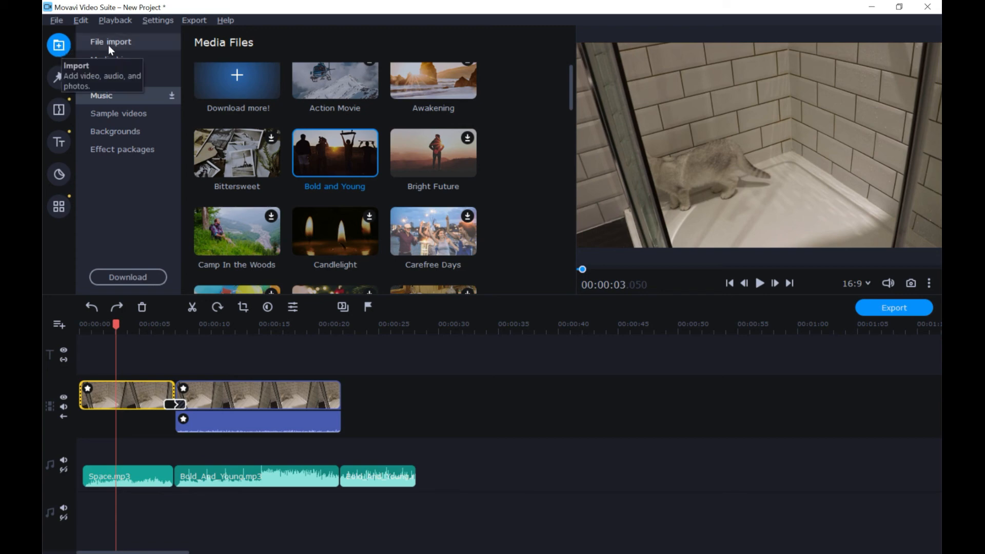
click(121, 129)
click(127, 118)
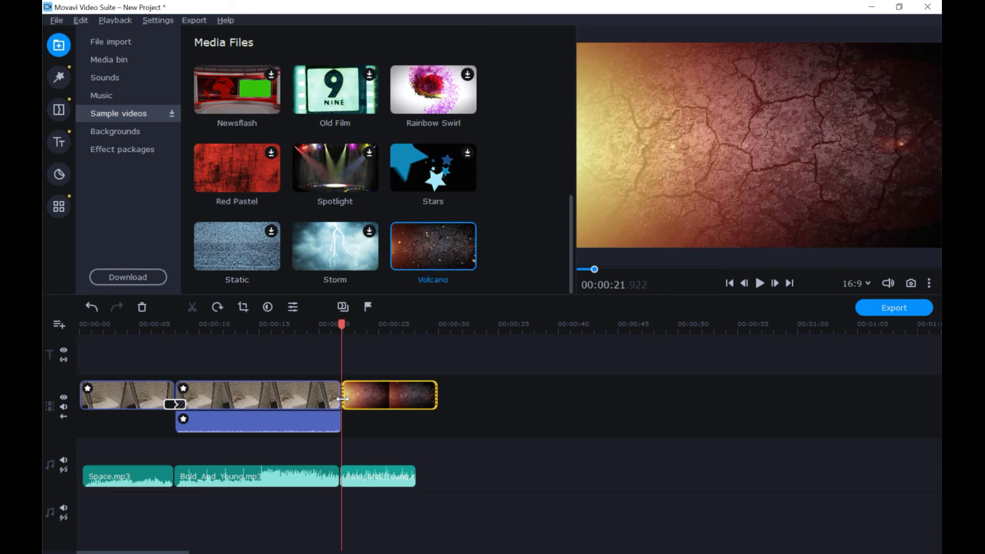
Step: Preview the project in full screen, return to the editor and stop playback
click(929, 283)
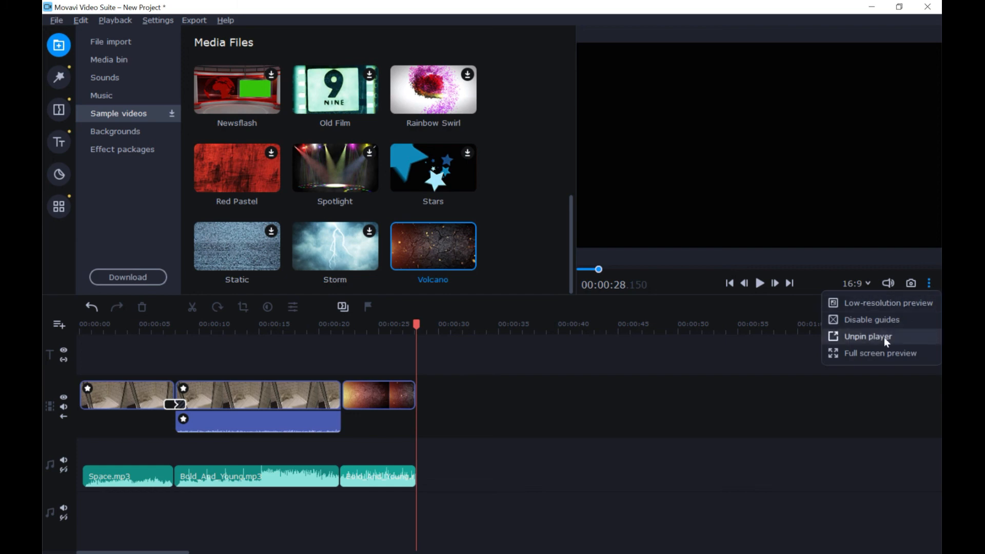
click(878, 354)
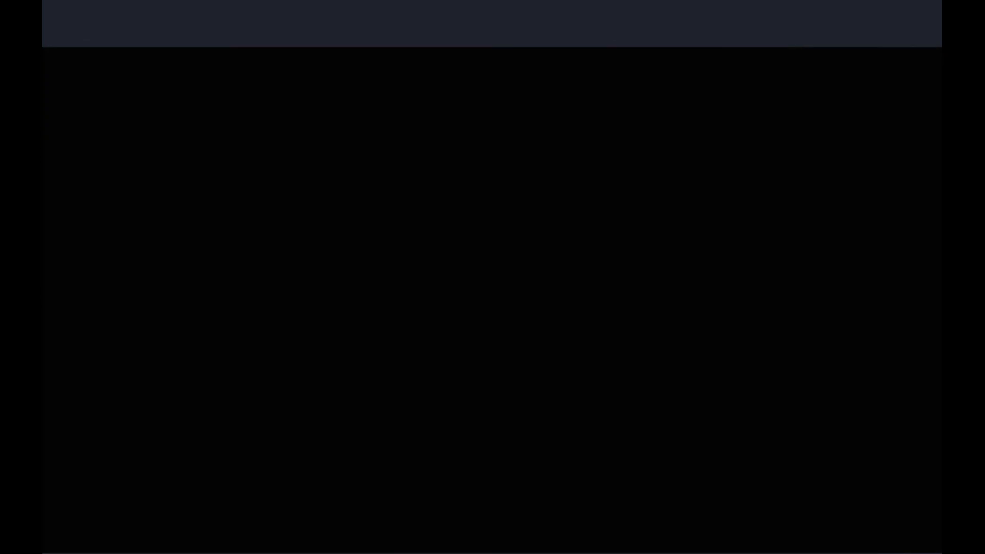
key(Escape)
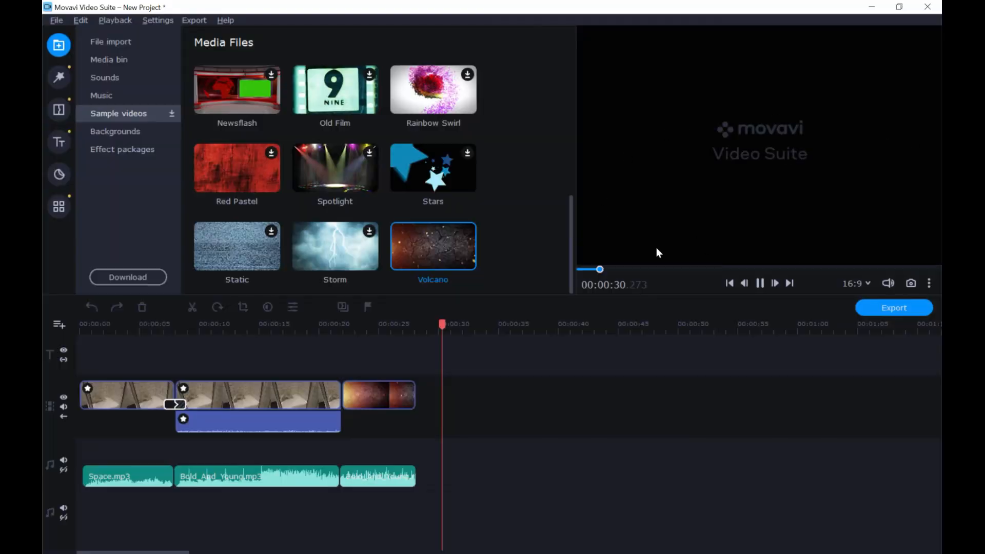
click(761, 283)
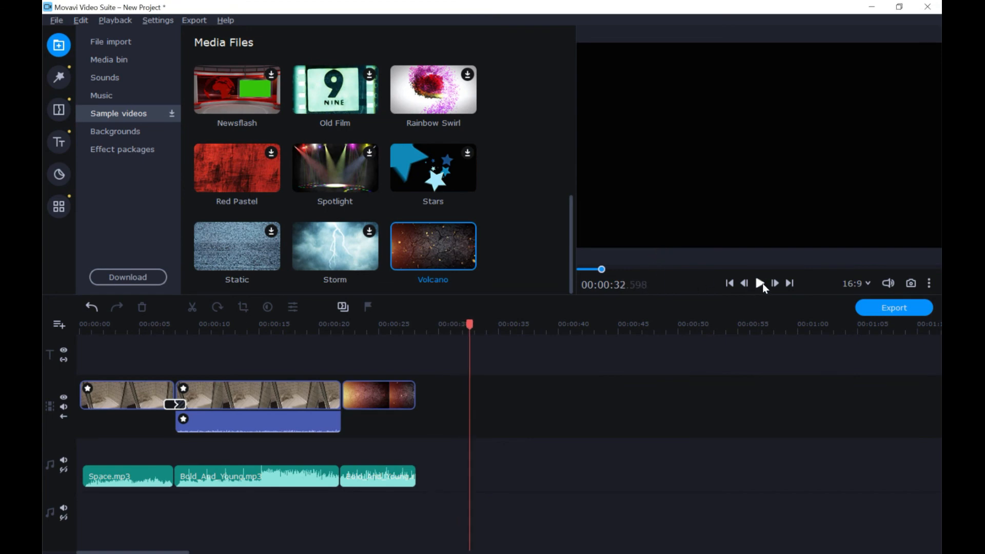